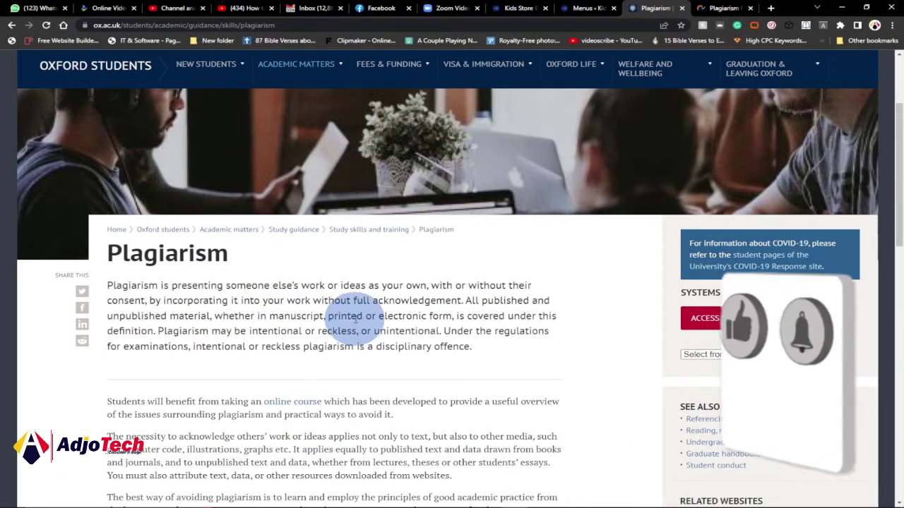
Bring up the plagiarismchecker.co page and scroll to its empty Insert Your Text Here box
click(738, 12)
scroll(684, 200, up, 2)
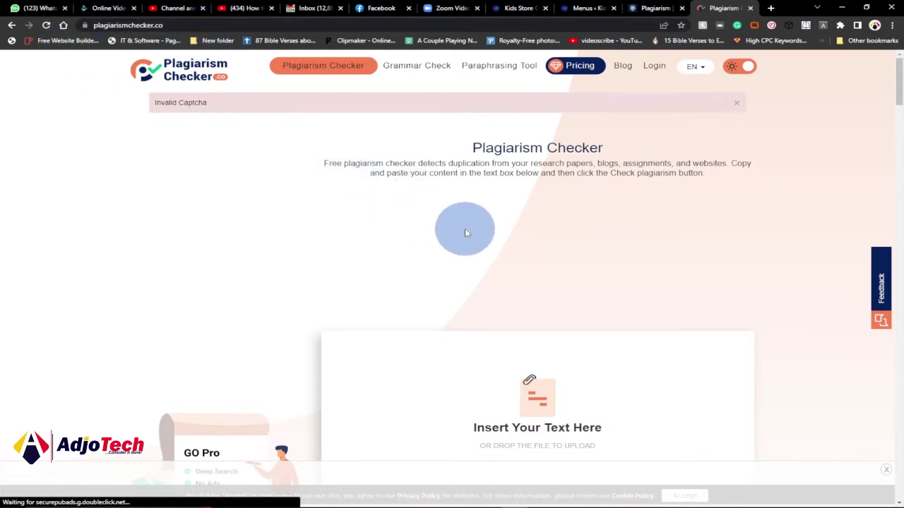
scroll(464, 229, down, 3)
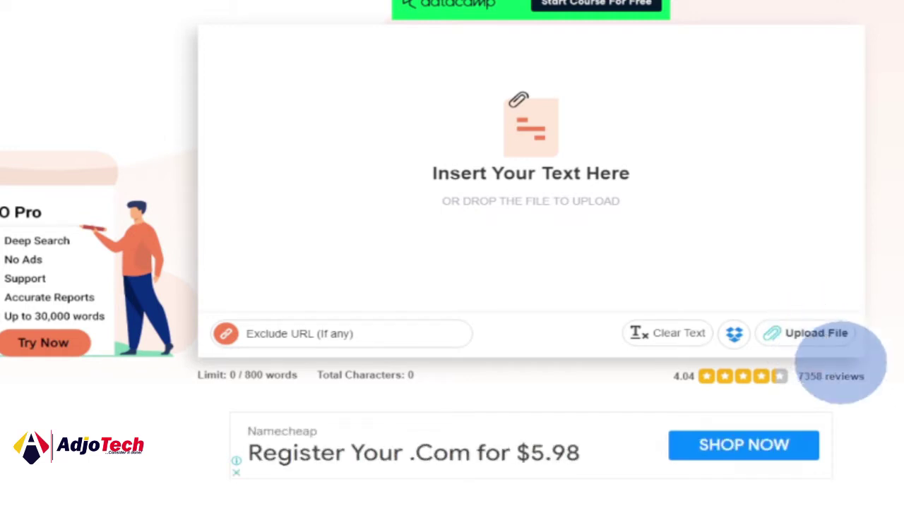
scroll(447, 351, up, 4)
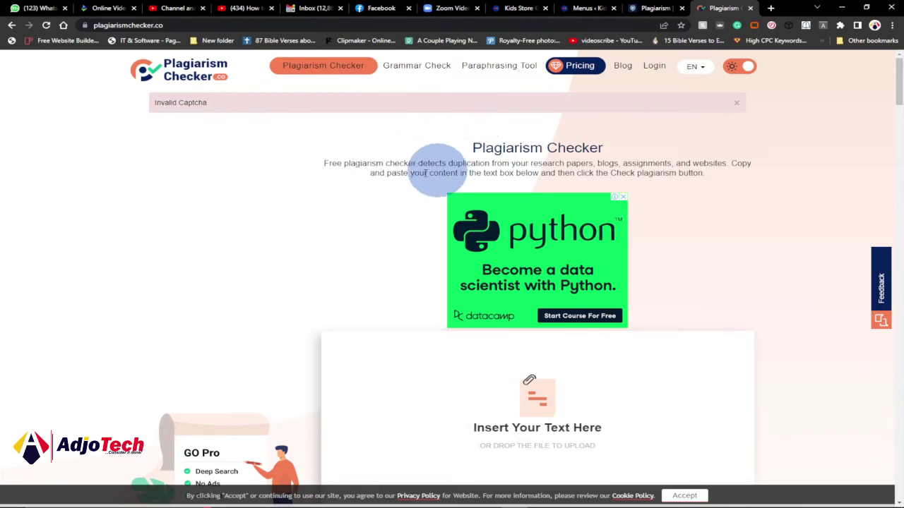
scroll(351, 213, down, 3)
scroll(416, 254, down, 2)
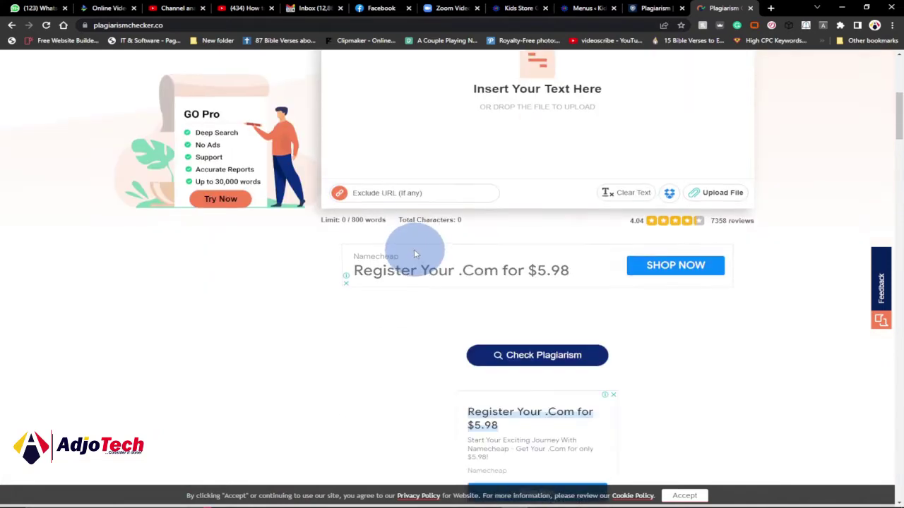
scroll(392, 233, up, 2)
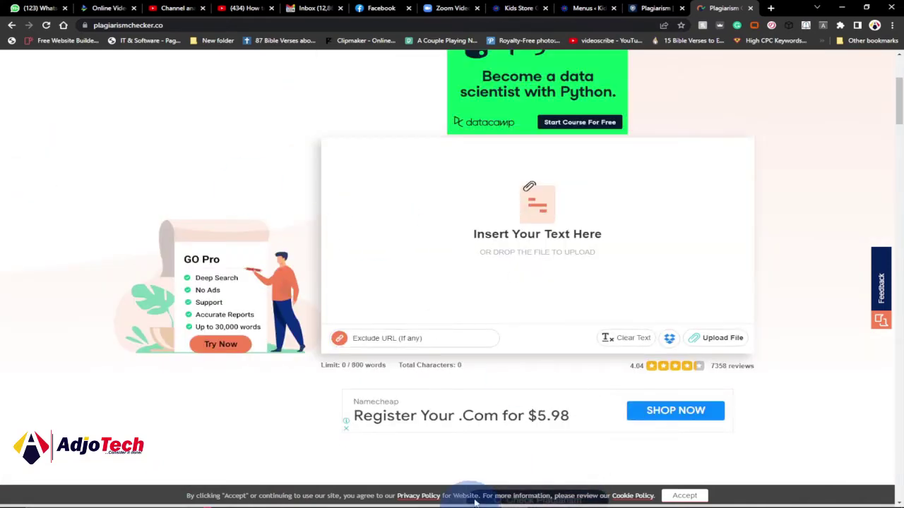
Copy the Word course text from 'Course description' through 'private study'
mouse_move(584, 494)
click(565, 498)
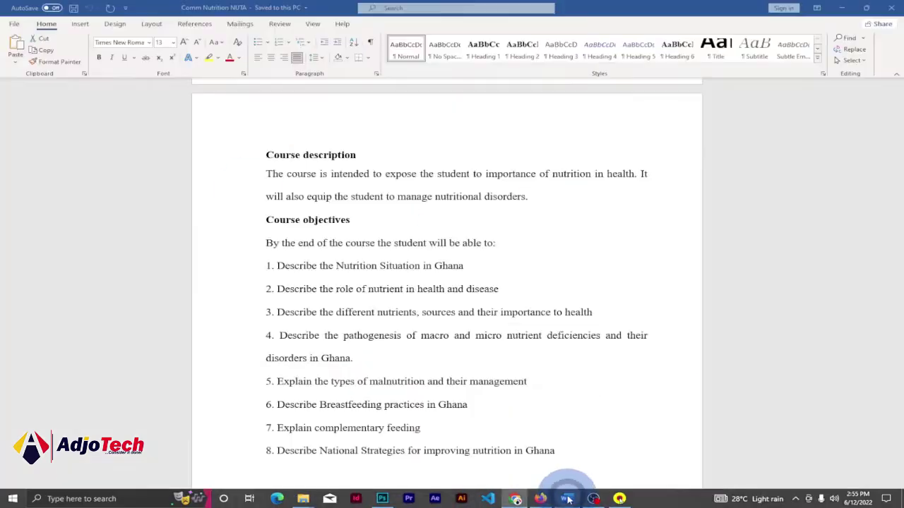
shift+click(271, 156)
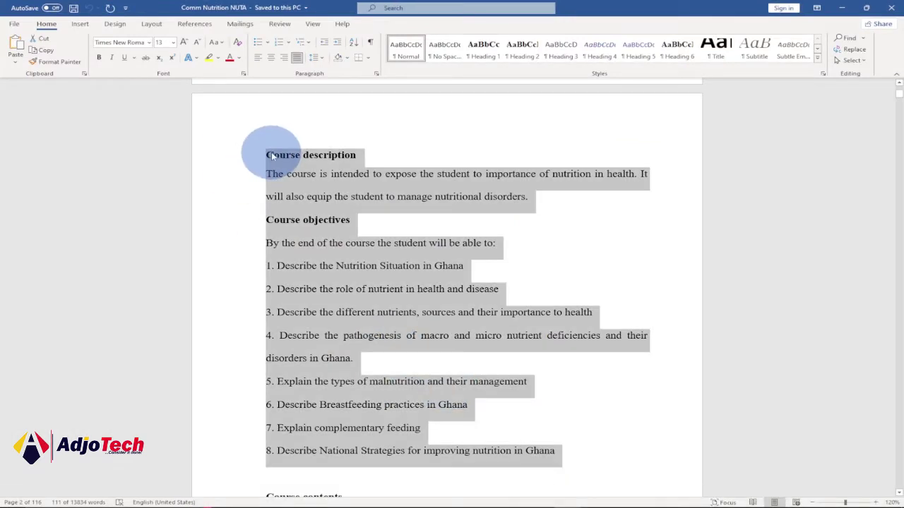
click(272, 154)
drag(268, 153, 615, 137)
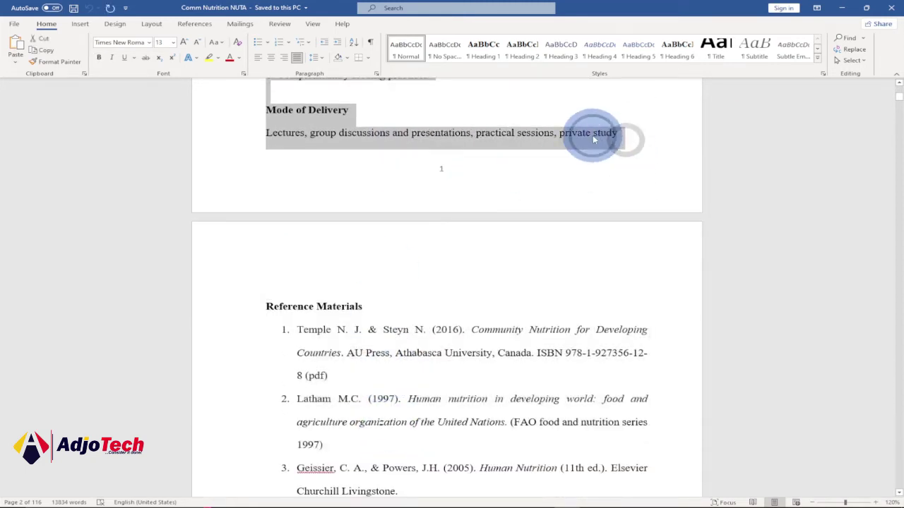
right_click(615, 137)
click(619, 155)
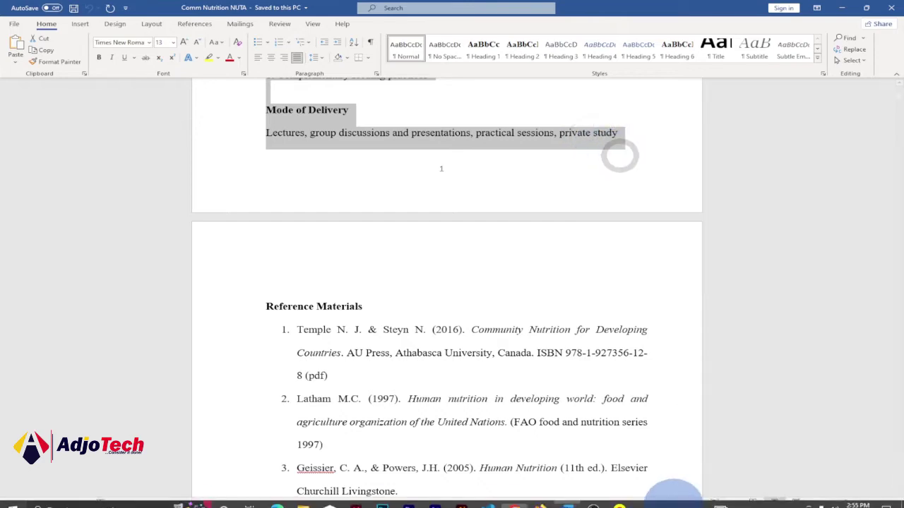
Paste the copied course text into the plagiarismchecker.co text box
click(537, 495)
click(381, 270)
key(ctrl+v)
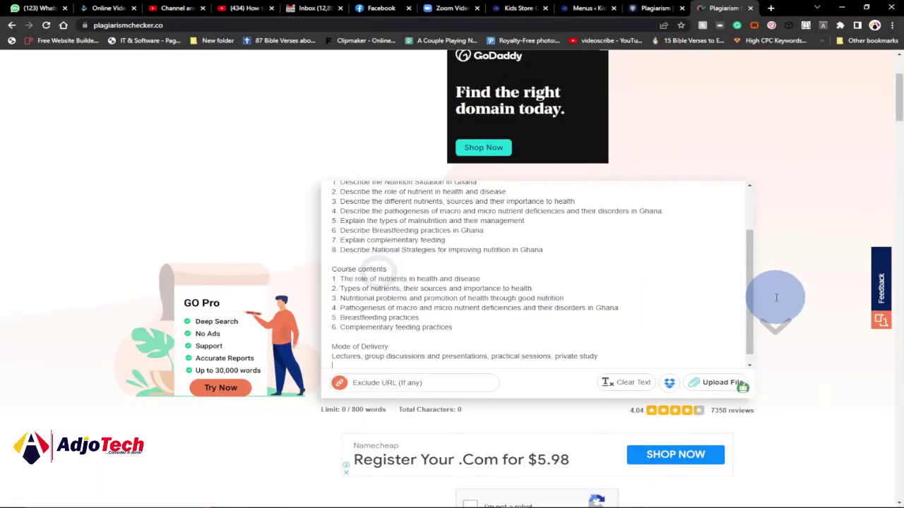
Pass the traffic-lights reCAPTCHA and start checking the 174-word course text
scroll(796, 283, down, 3)
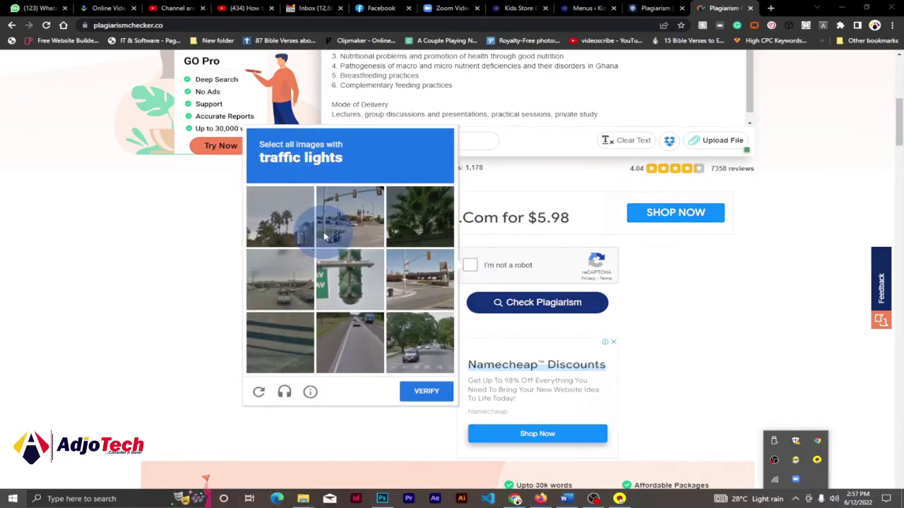
click(340, 210)
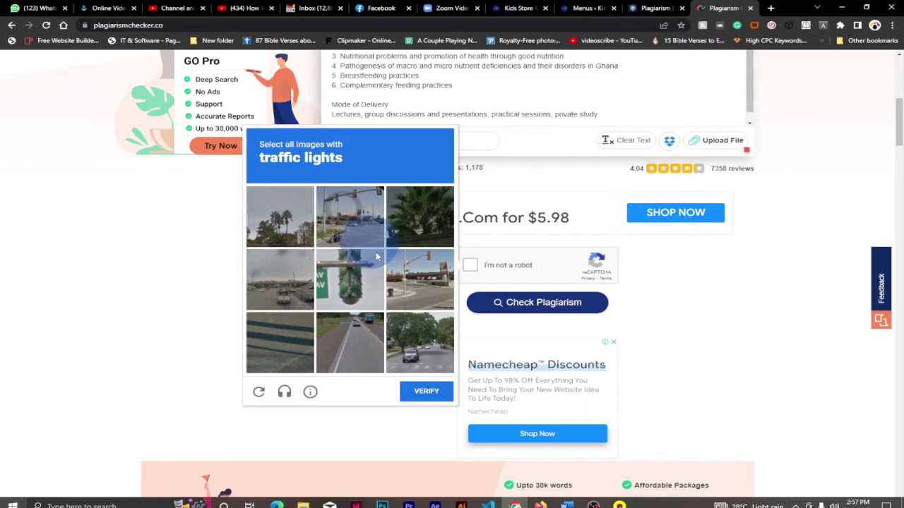
click(423, 281)
click(351, 284)
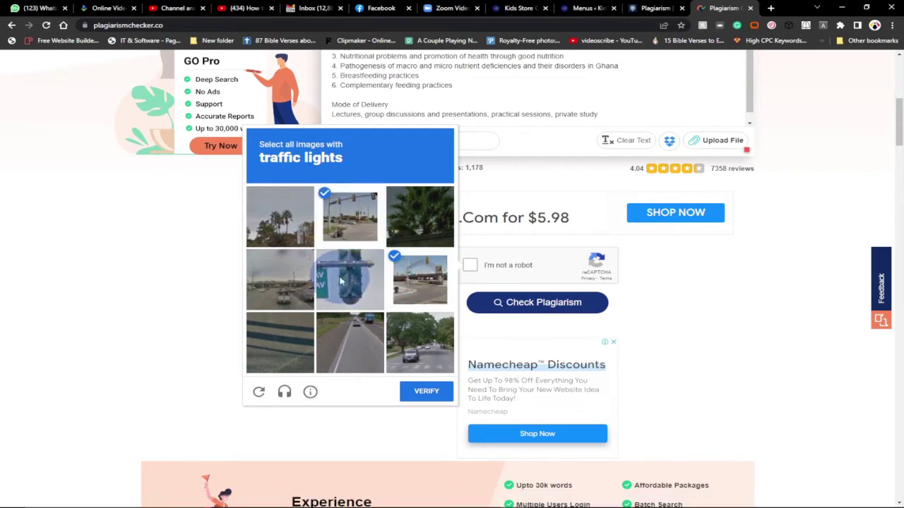
click(424, 394)
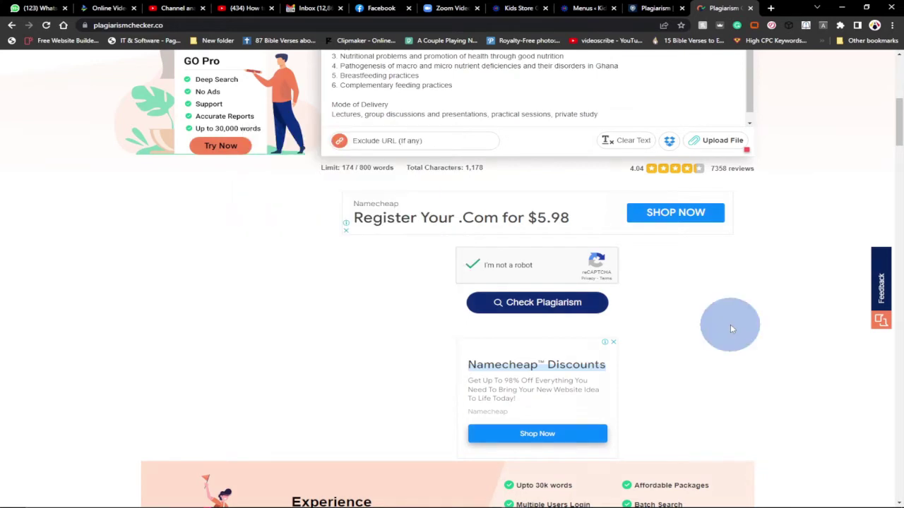
click(509, 305)
click(537, 309)
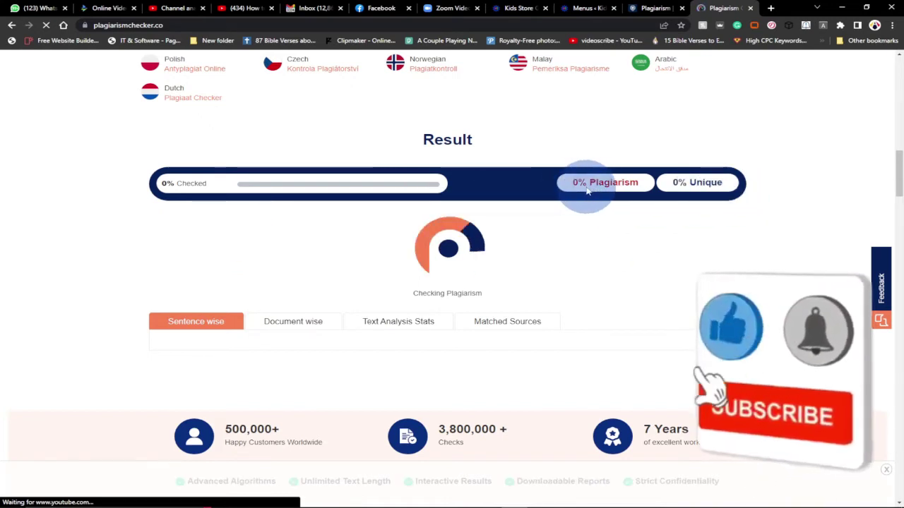
Let the scan reach 100% checked and view the result: 15% plagiarism, 85% unique
scroll(587, 188, down, 1)
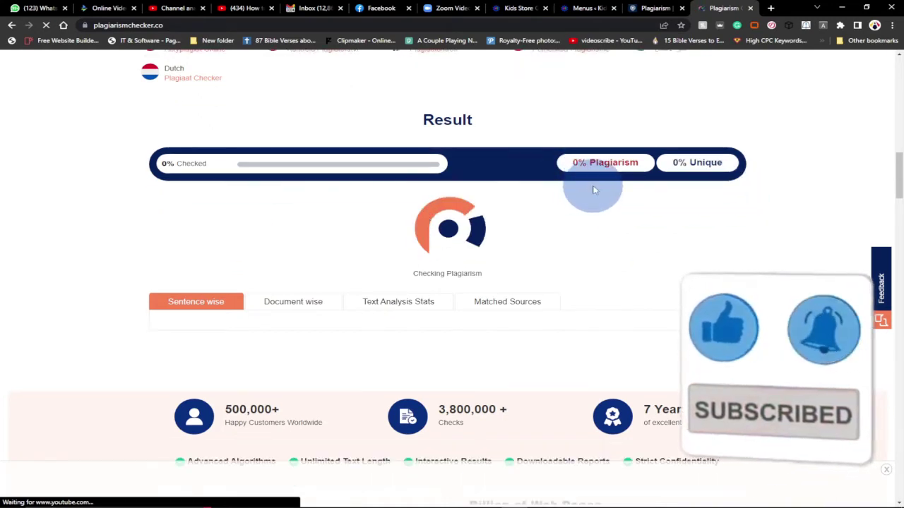
scroll(591, 188, down, 1)
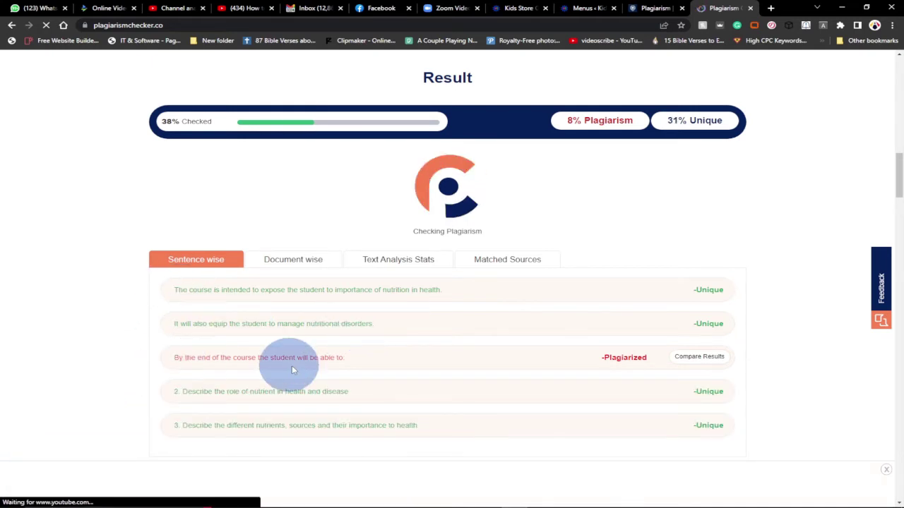
scroll(516, 397, down, 2)
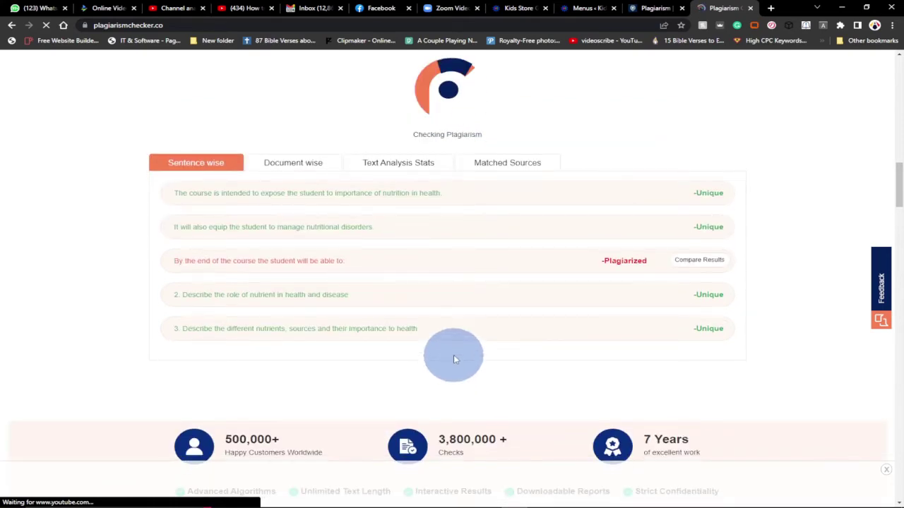
scroll(561, 353, up, 4)
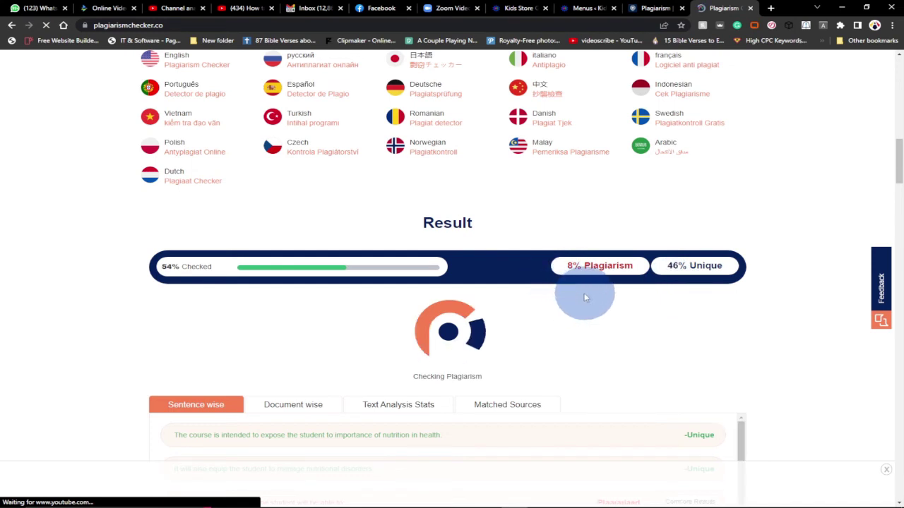
scroll(626, 292, down, 4)
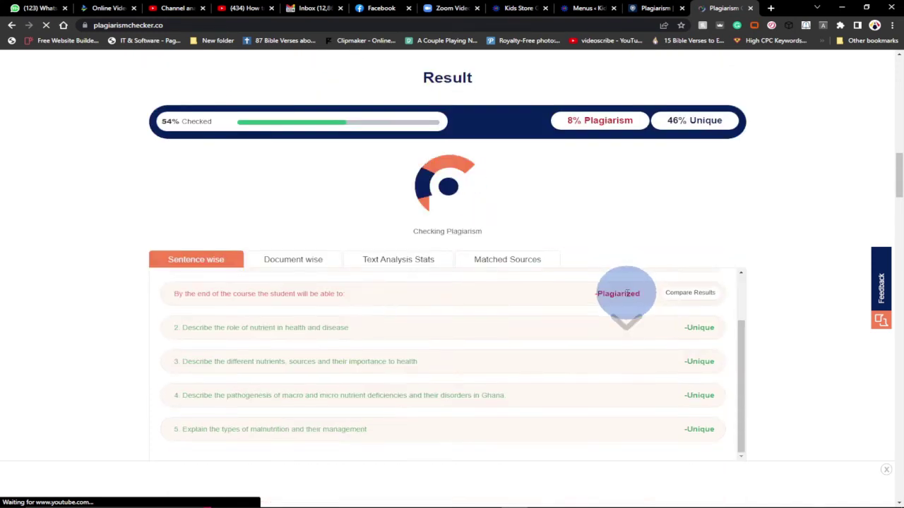
scroll(468, 338, down, 1)
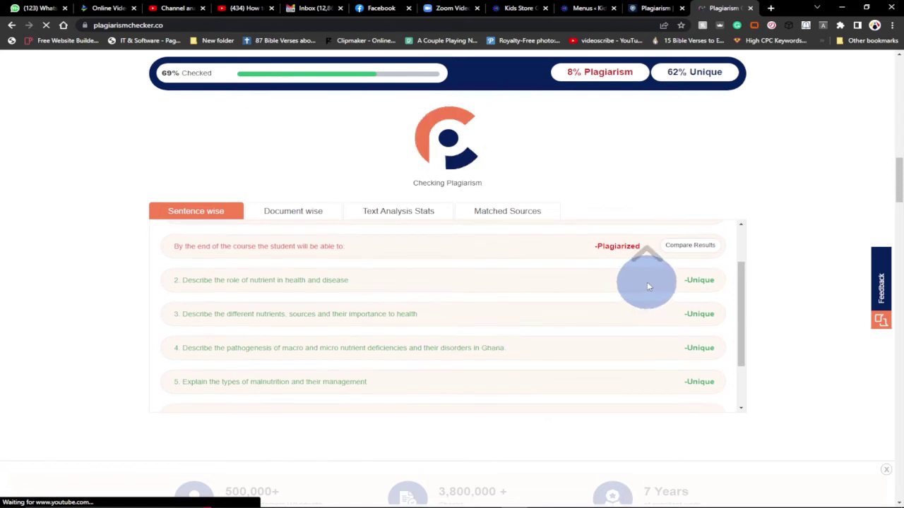
scroll(681, 260, up, 1)
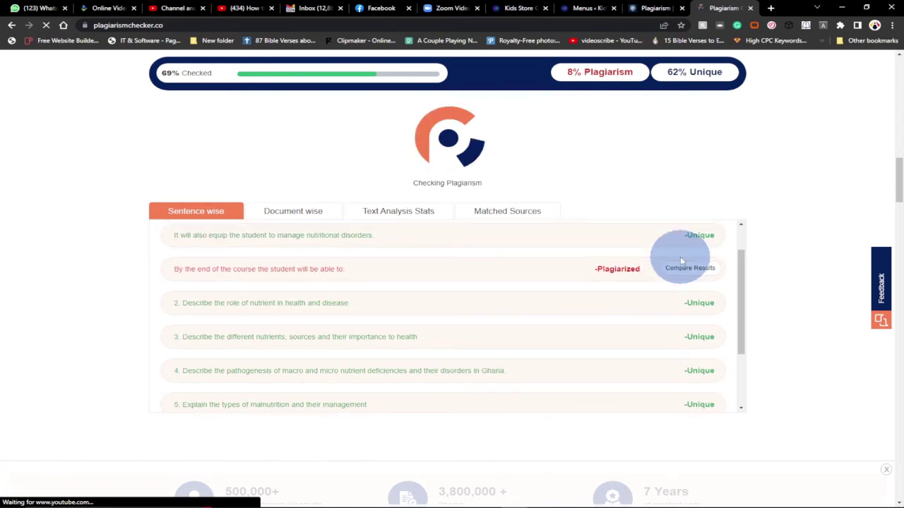
scroll(681, 262, up, 1)
scroll(775, 180, up, 1)
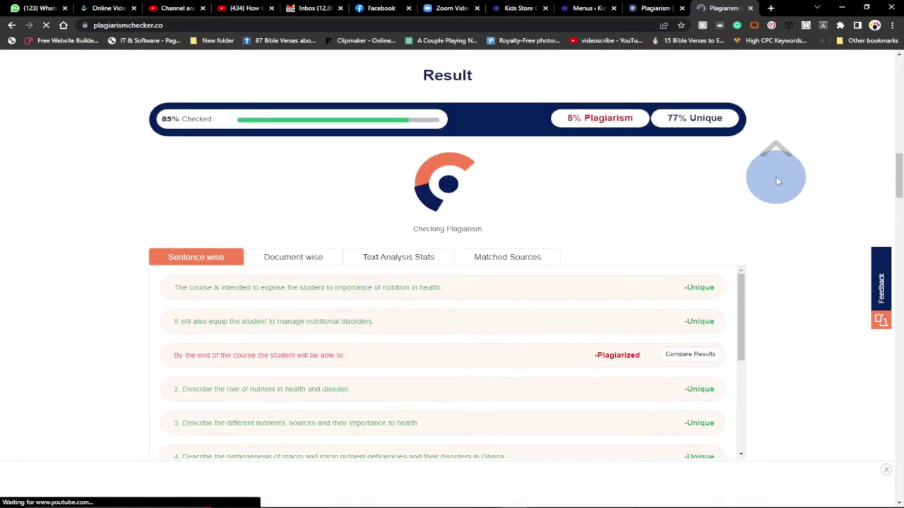
scroll(775, 180, up, 8)
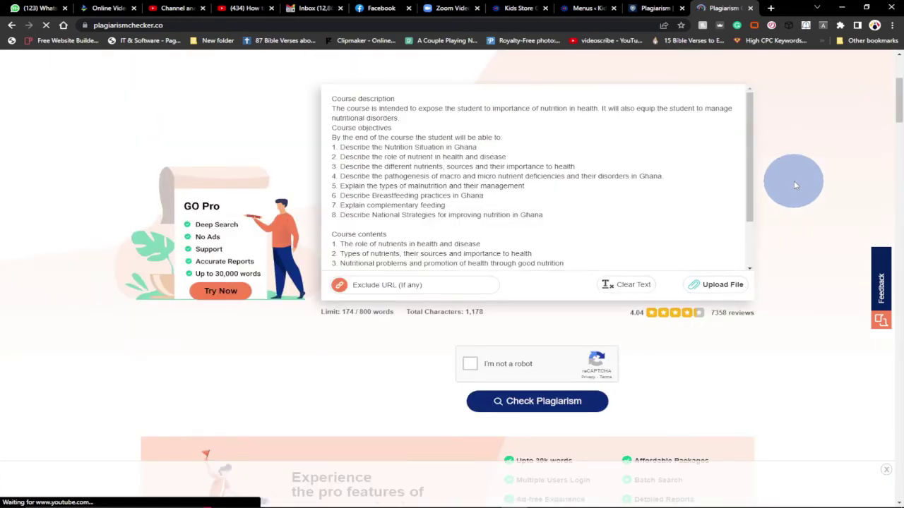
scroll(794, 181, up, 1)
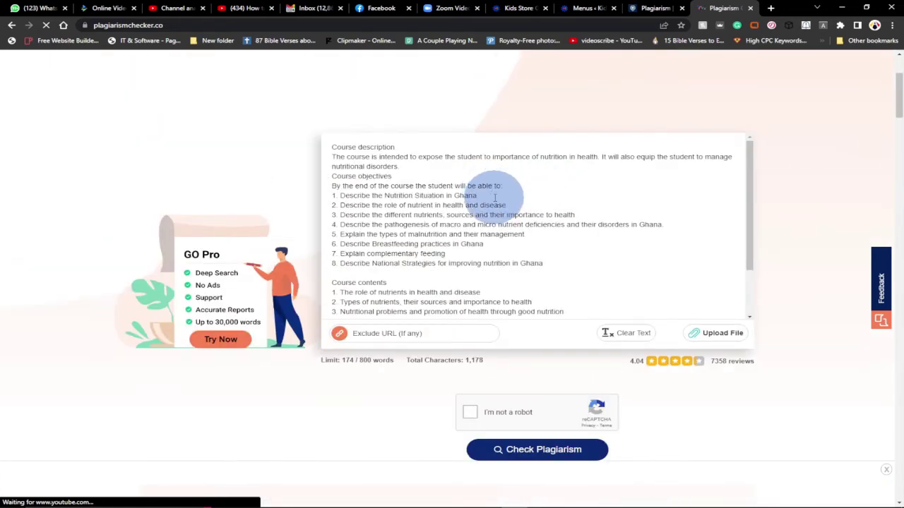
scroll(452, 172, up, 3)
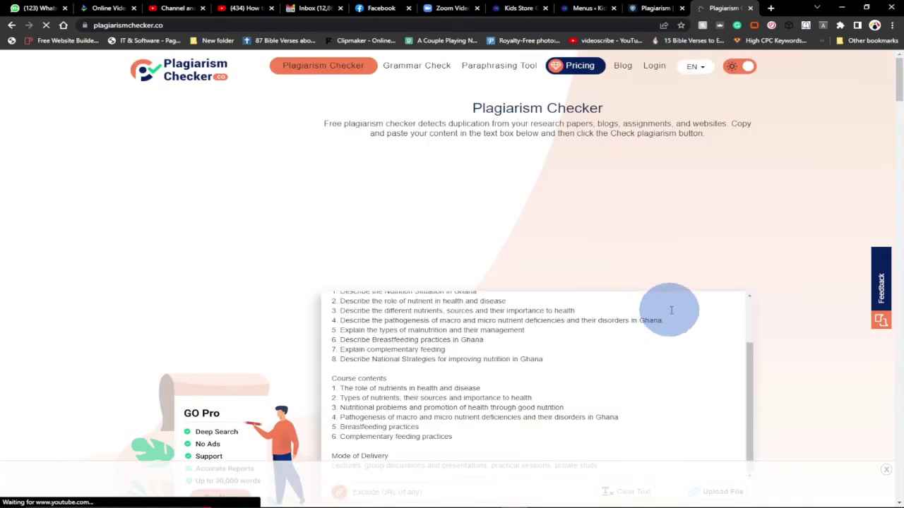
scroll(672, 310, down, 3)
scroll(789, 324, down, 8)
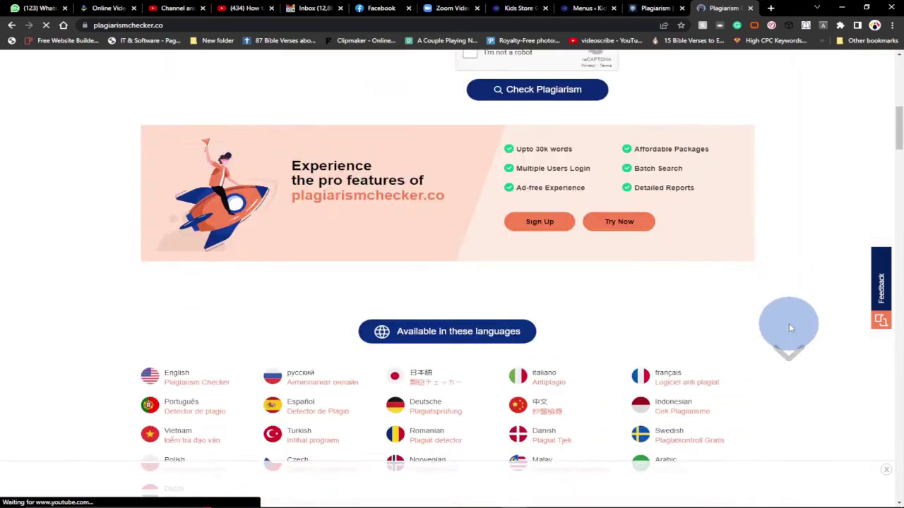
scroll(792, 327, down, 2)
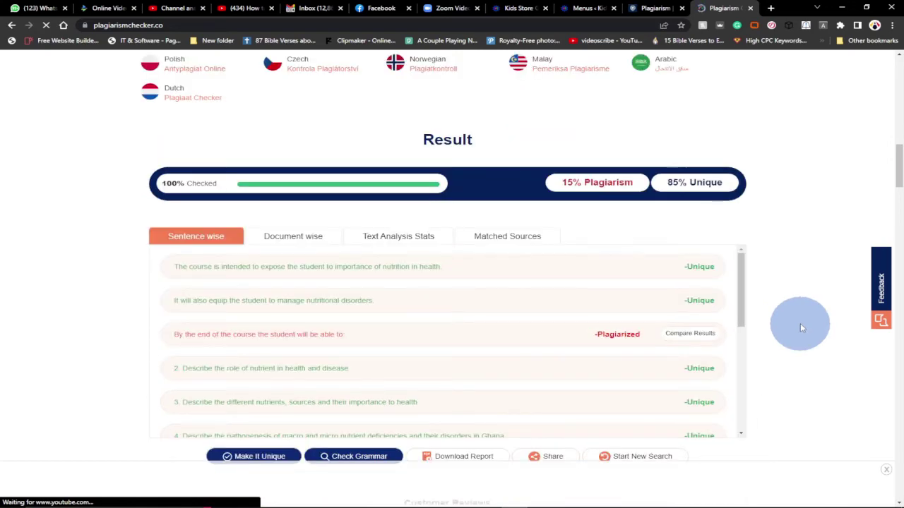
scroll(800, 323, down, 1)
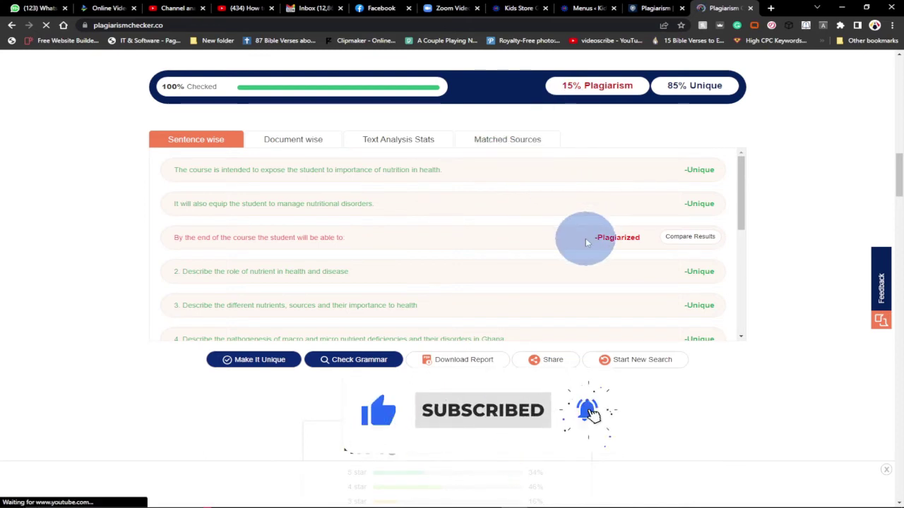
scroll(586, 238, down, 5)
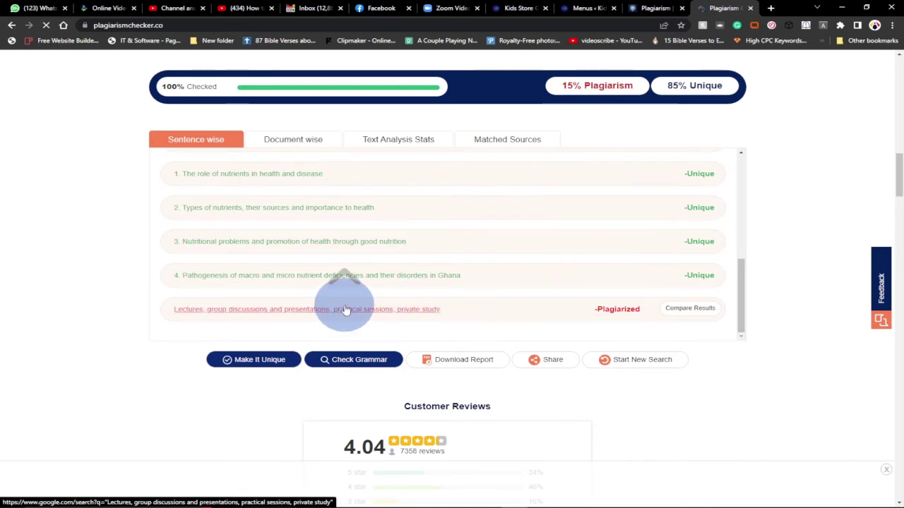
scroll(346, 310, up, 6)
scroll(269, 348, down, 2)
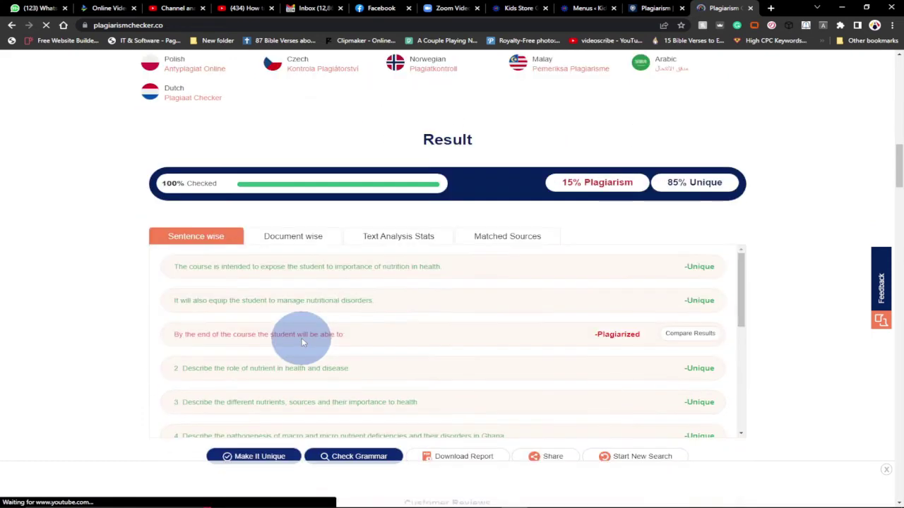
click(416, 237)
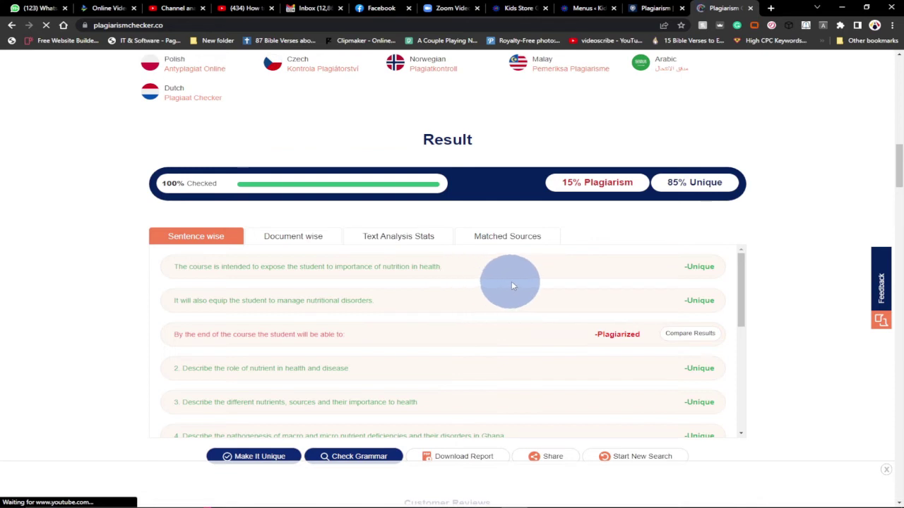
List the two 8% matched sources, including Definition of Learning Outcomes, and download the report
click(502, 242)
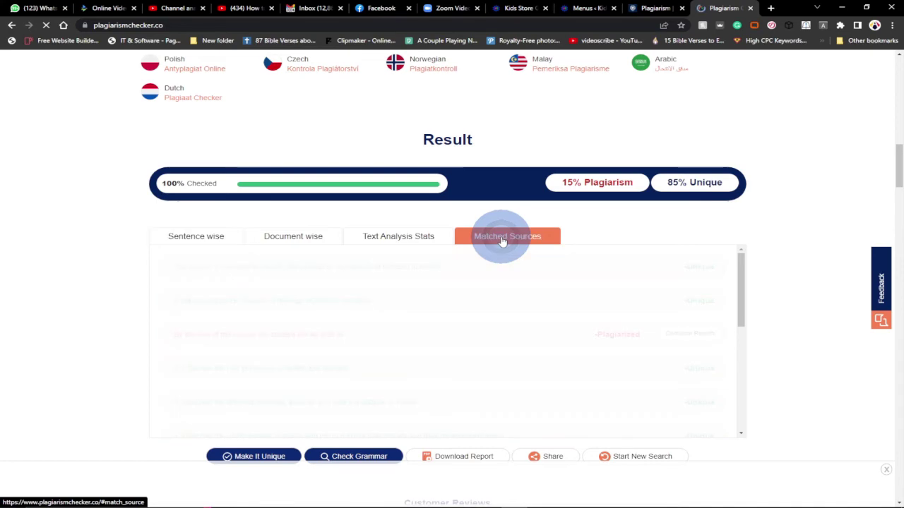
scroll(807, 260, down, 1)
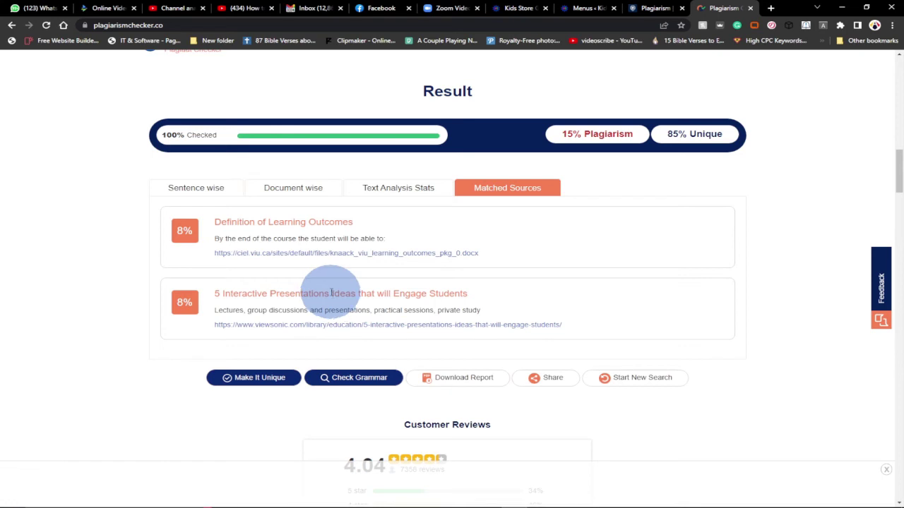
click(466, 380)
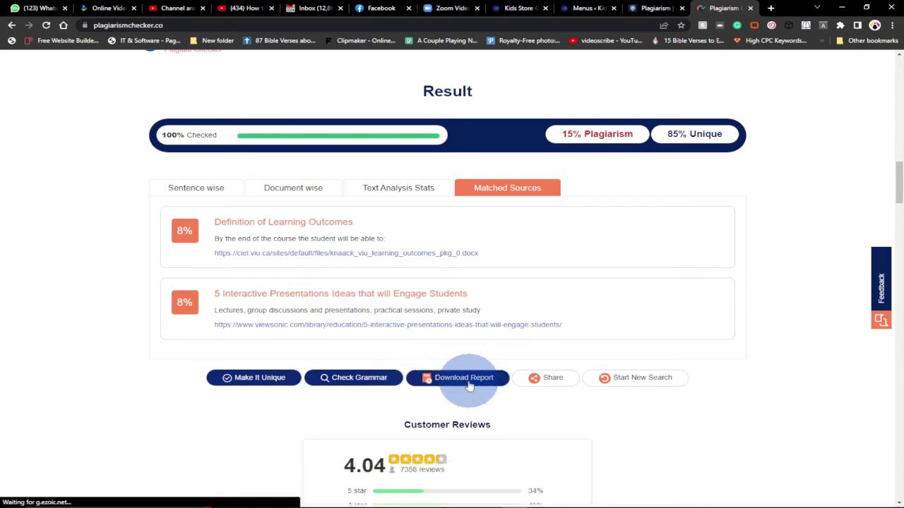
scroll(459, 351, up, 3)
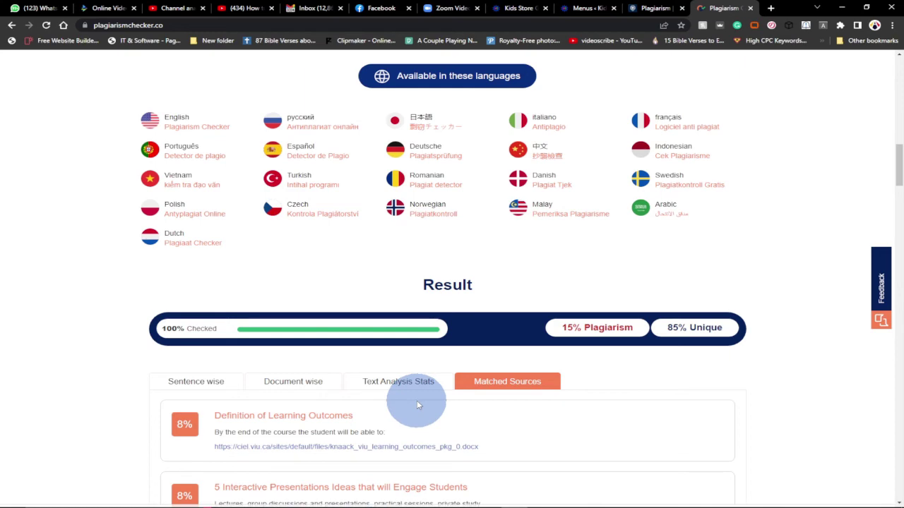
scroll(419, 399, up, 6)
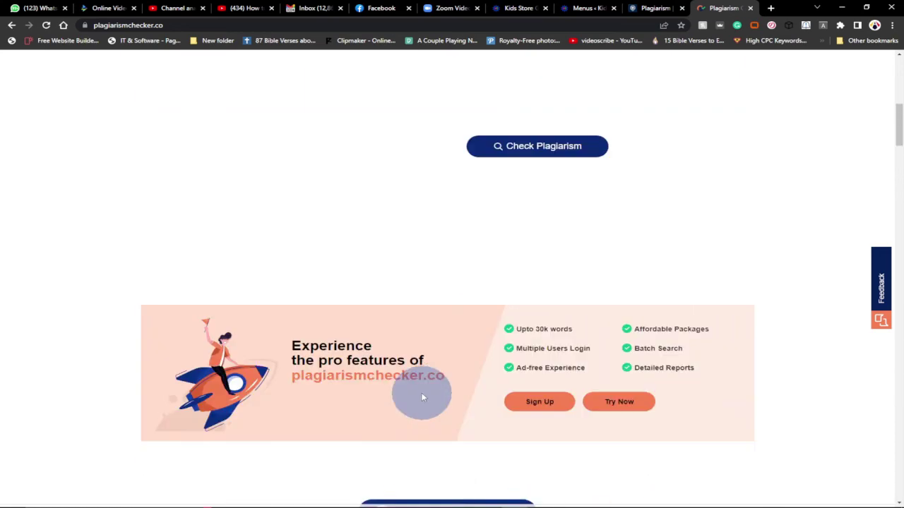
scroll(422, 397, up, 8)
scroll(410, 339, down, 3)
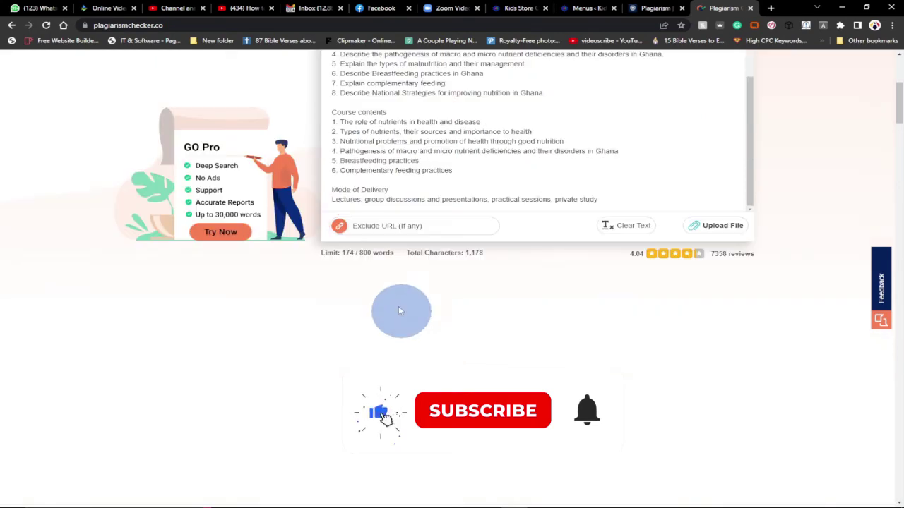
scroll(380, 293, up, 3)
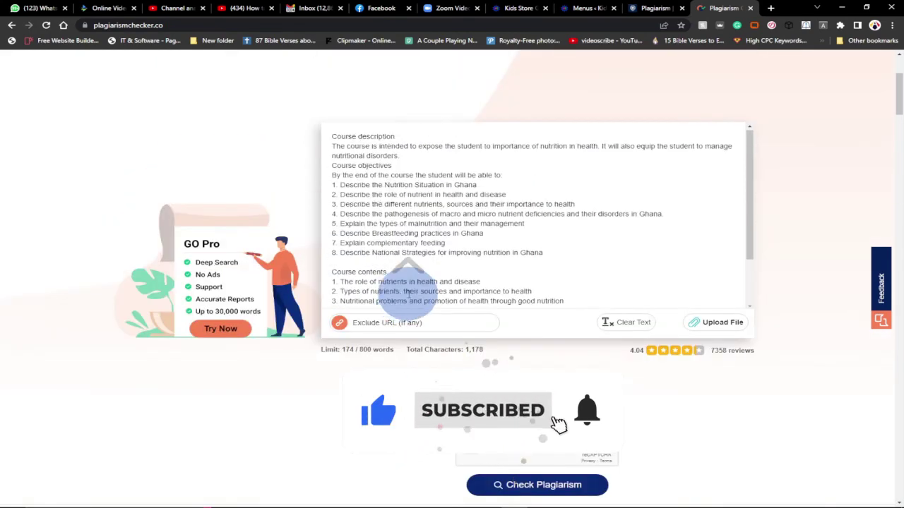
scroll(409, 293, up, 3)
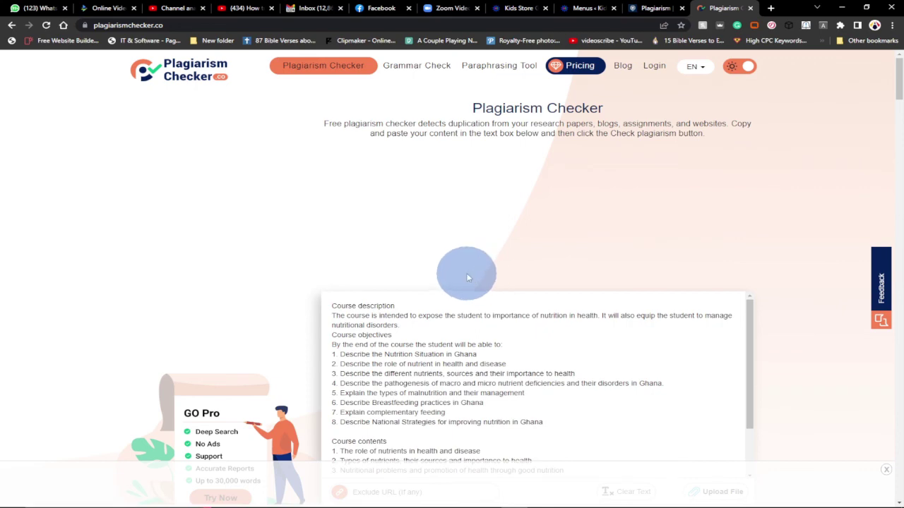
scroll(497, 354, down, 1)
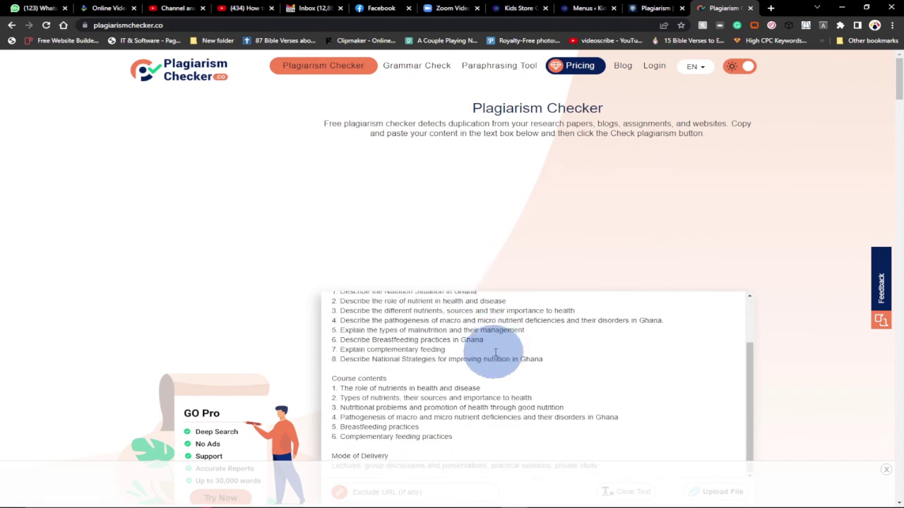
scroll(631, 358, down, 4)
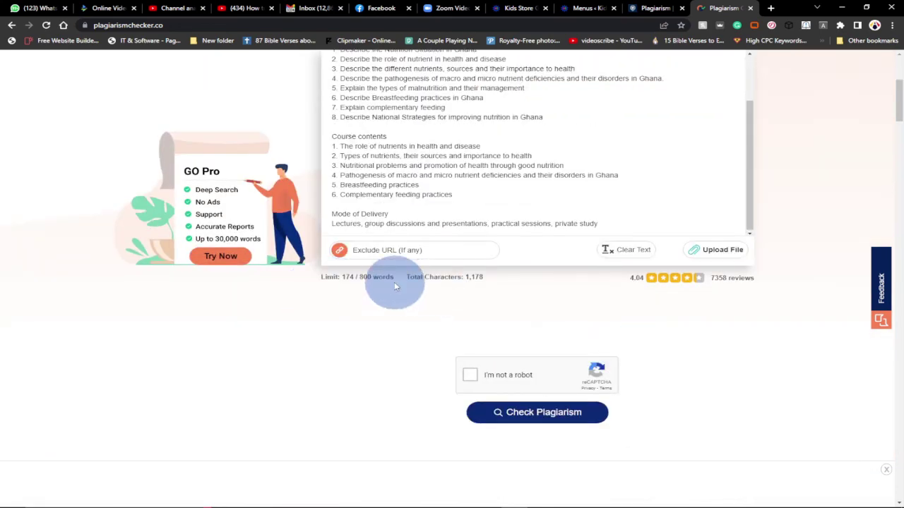